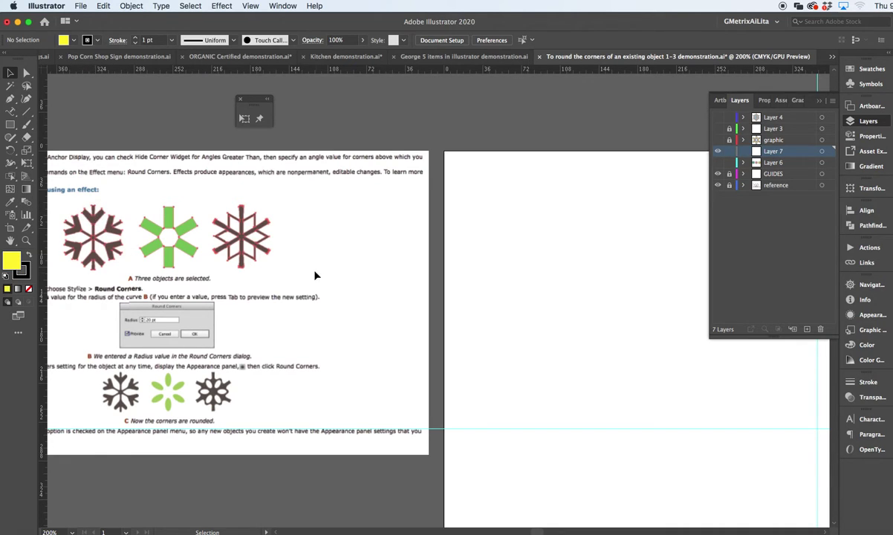
# Step: Pan from the Round Corners reference page to the empty artboard where the guides cross
pyautogui.press('space')
pyautogui.moveTo(594, 319); pyautogui.dragTo(197, 188)
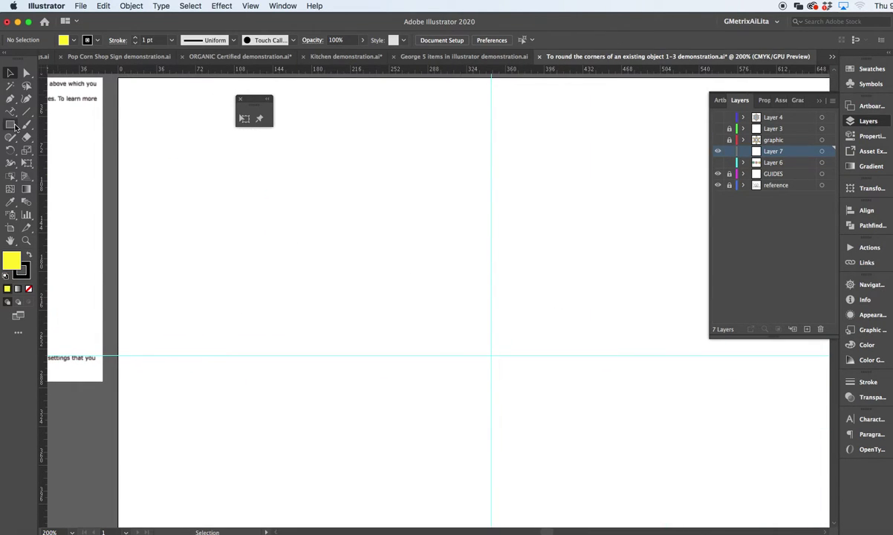
# Step: Draw a yellow rectangle of about 103.5 by 38.5 pt starting on the vertical guide
pyautogui.click(14, 127)
pyautogui.moveTo(491, 195); pyautogui.dragTo(604, 235)
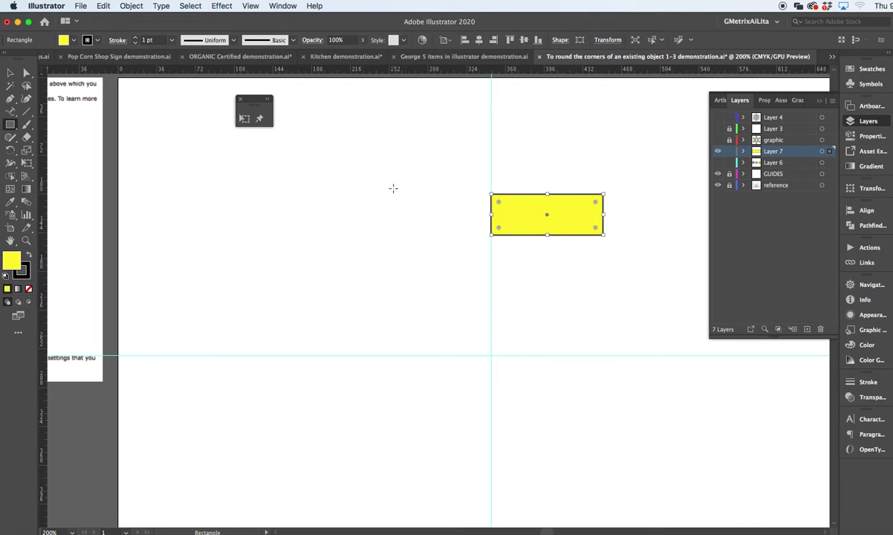
pyautogui.press('super+shift+a')
pyautogui.moveTo(393, 188); pyautogui.dragTo(319, 203)
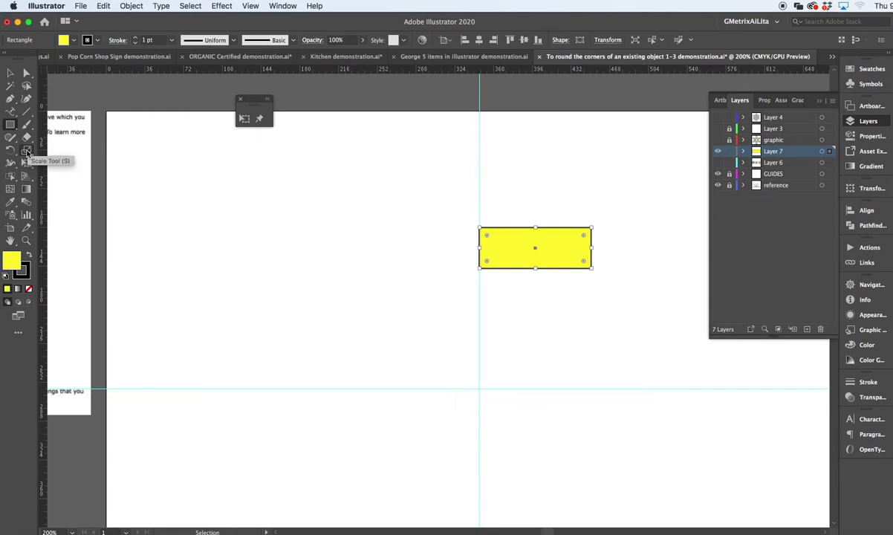
# Step: Shear the yellow rectangle -37° on the vertical axis, anchored at its left edge
pyautogui.click(27, 153)
pyautogui.click(70, 163)
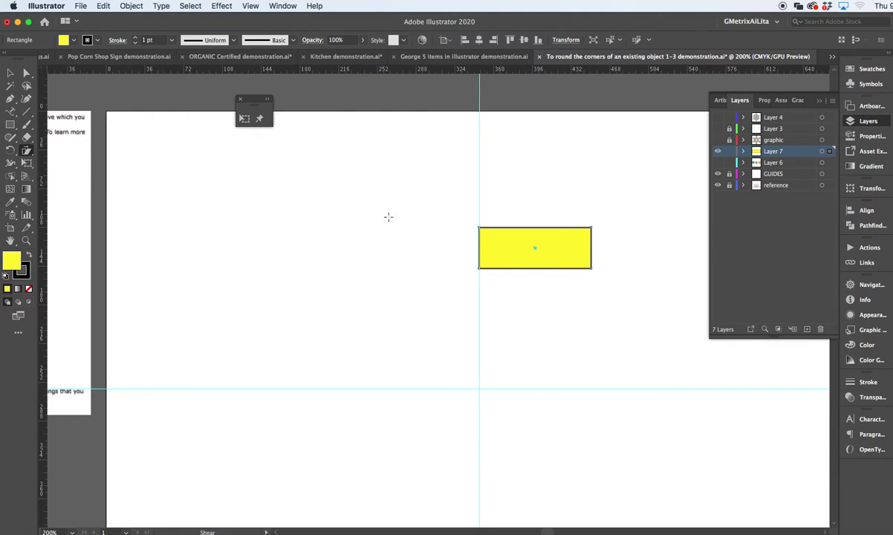
pyautogui.keyDown('alt'); pyautogui.click(478, 248); pyautogui.keyUp('alt')
pyautogui.moveTo(532, 117); pyautogui.dragTo(361, 142)
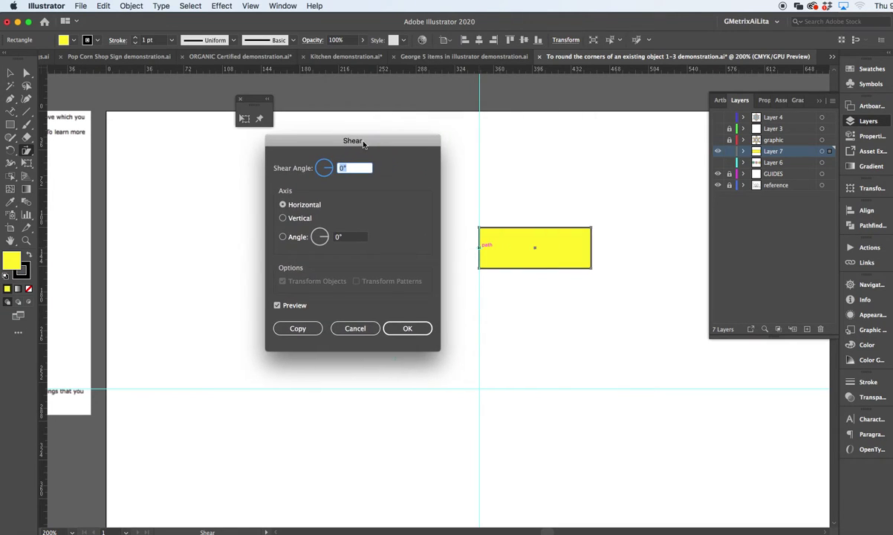
pyautogui.press('Up')
pyautogui.press('Up')
pyautogui.press('Up')
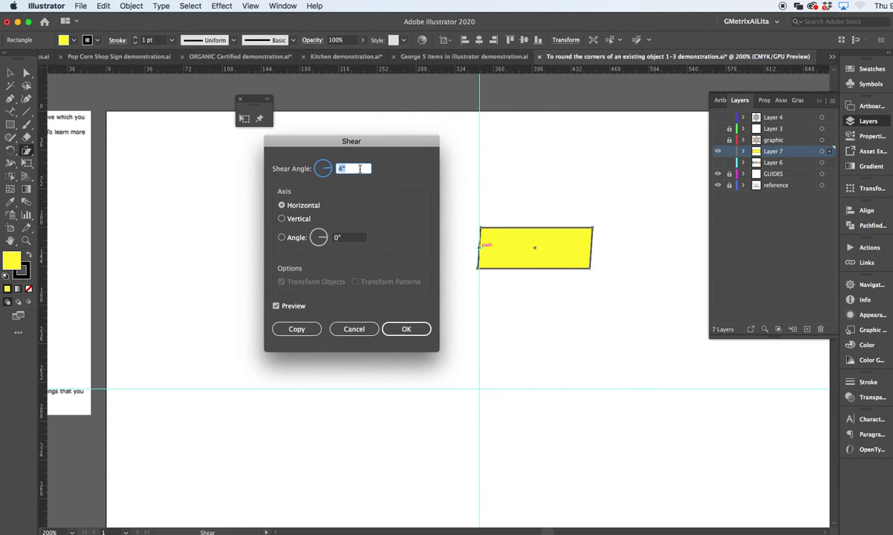
pyautogui.press('Down')
pyautogui.press('Down')
pyautogui.press('Down')
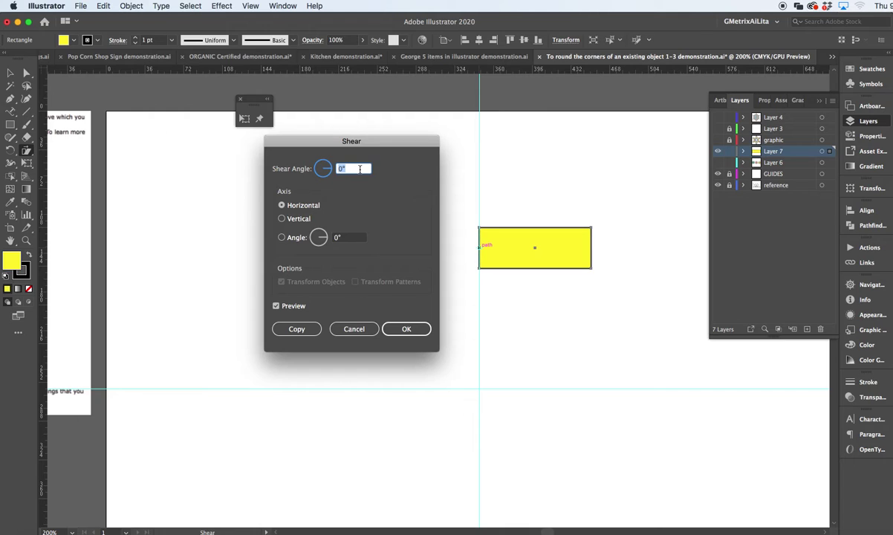
pyautogui.click(301, 220)
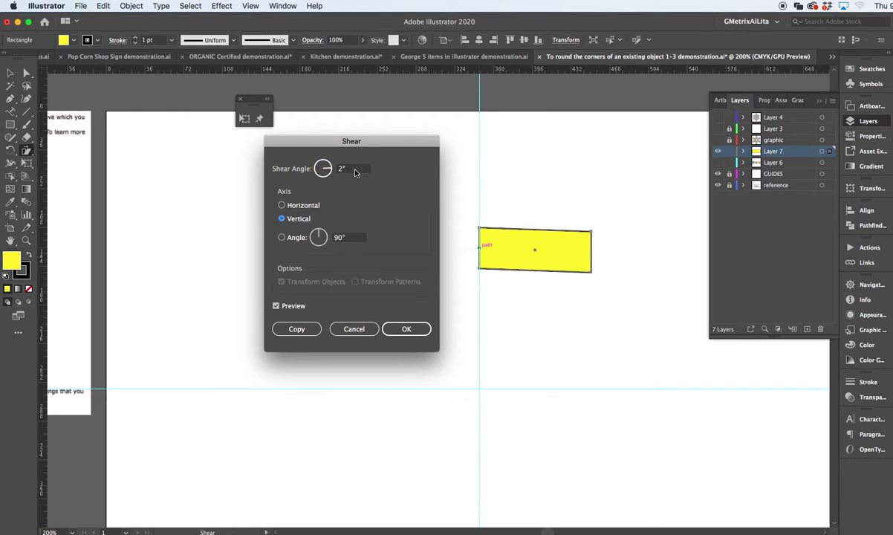
pyautogui.scroll(-20, 355, 171)
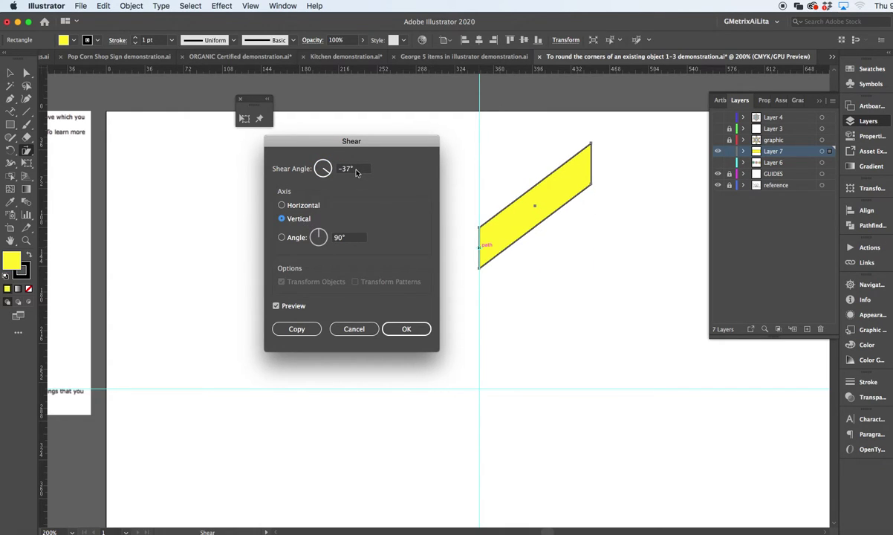
pyautogui.click(398, 329)
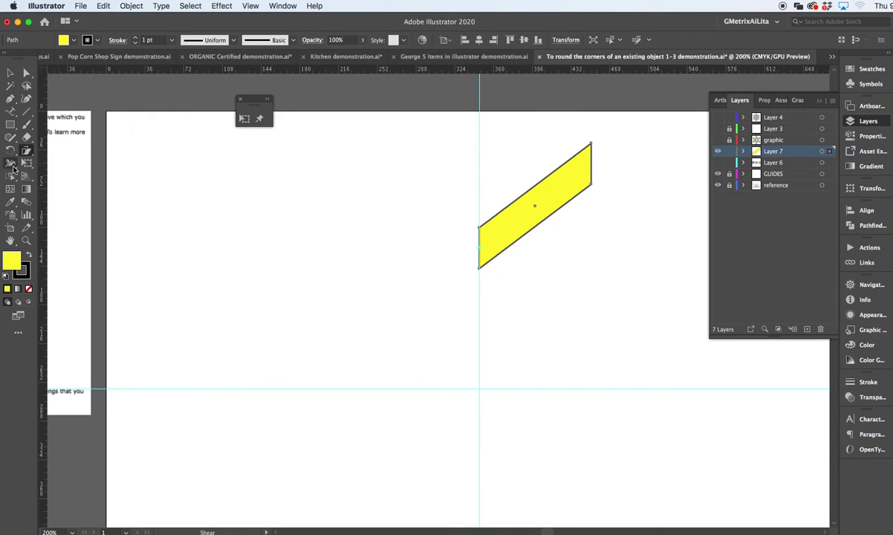
# Step: Reflect a copy of the parallelogram across the vertical guide into a chevron, then deselect
pyautogui.click(10, 150)
pyautogui.moveTo(10, 150); pyautogui.dragTo(53, 160)
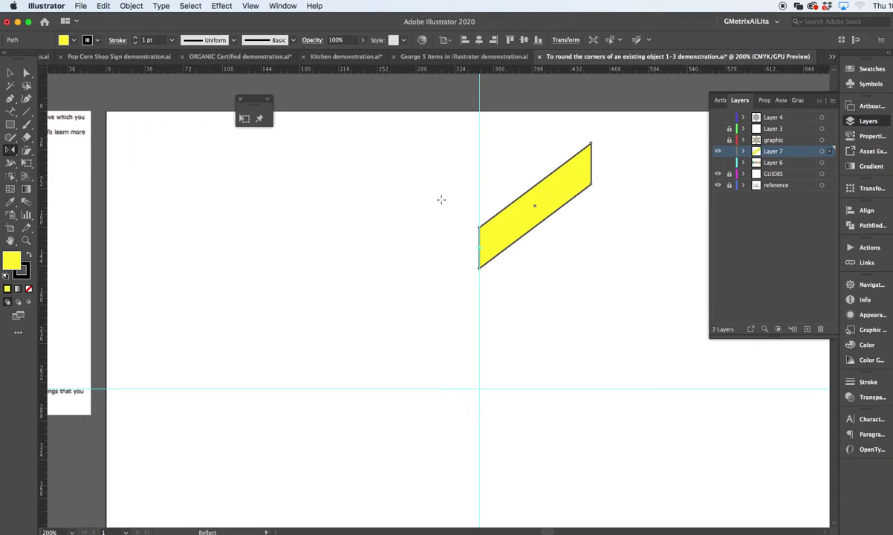
pyautogui.keyDown('alt'); pyautogui.click(479, 238); pyautogui.keyUp('alt')
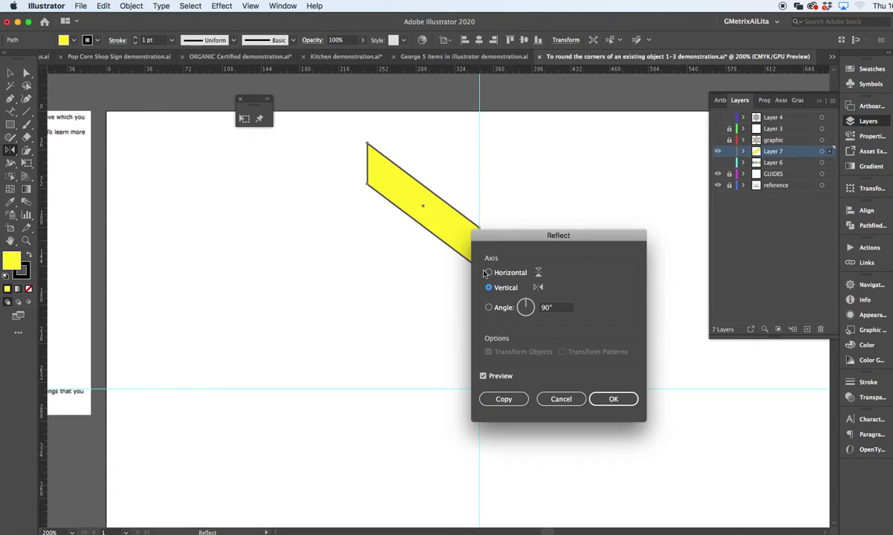
pyautogui.click(502, 399)
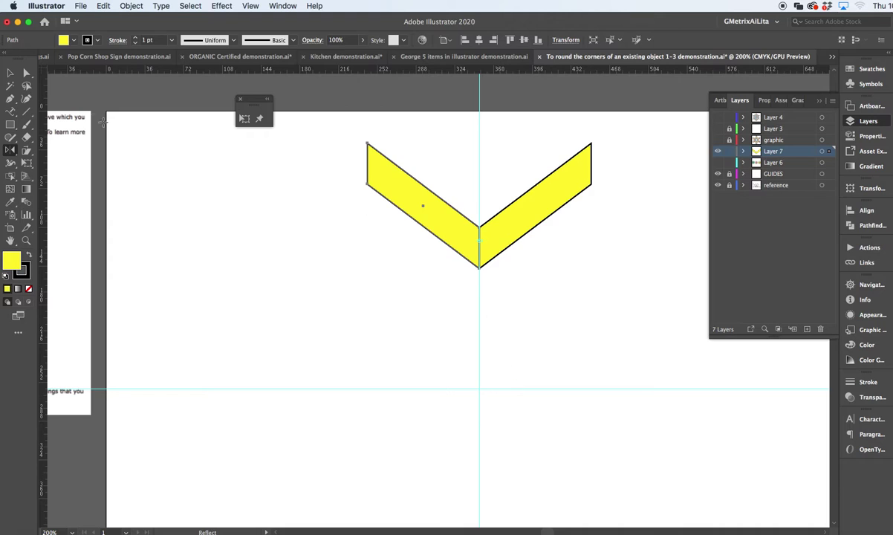
pyautogui.click(10, 73)
pyautogui.click(364, 231)
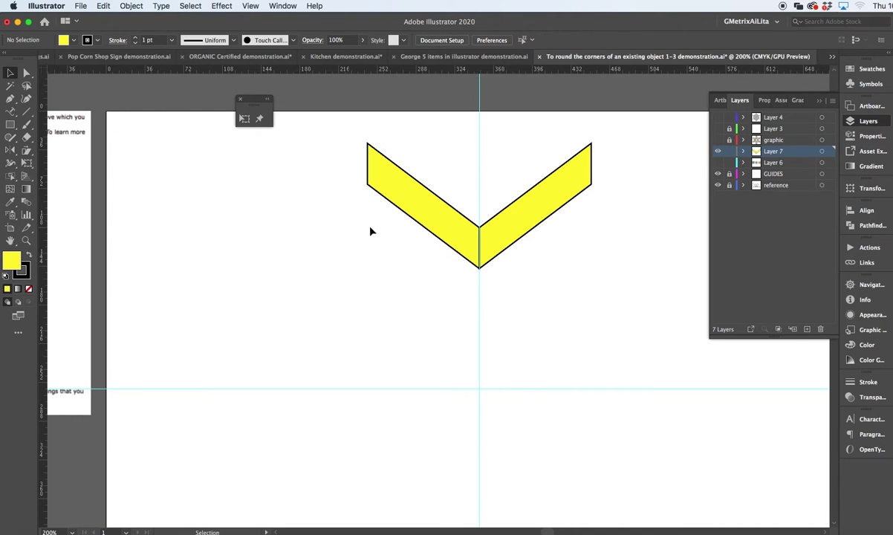
# Step: Scale the chevron down from a corner and move it straight down along the guide
pyautogui.moveTo(327, 114); pyautogui.dragTo(599, 270)
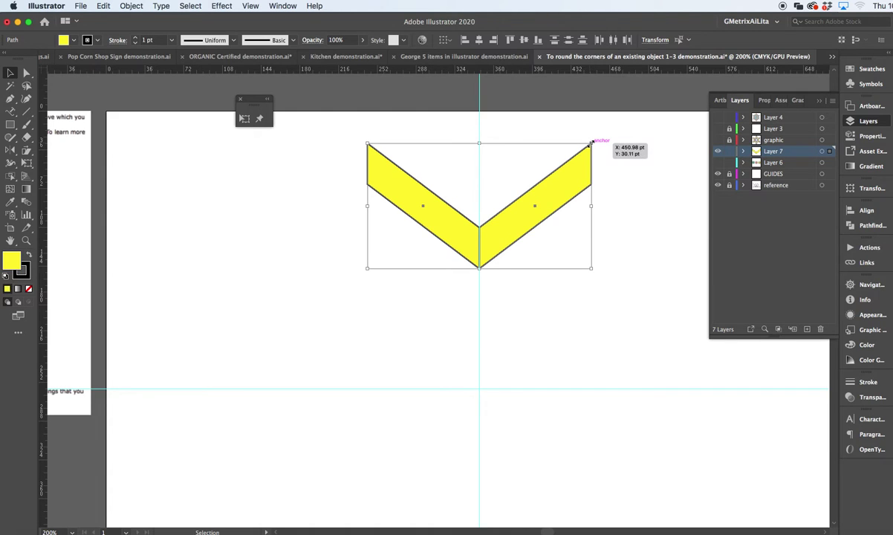
pyautogui.moveTo(591, 143); pyautogui.dragTo(547, 169)
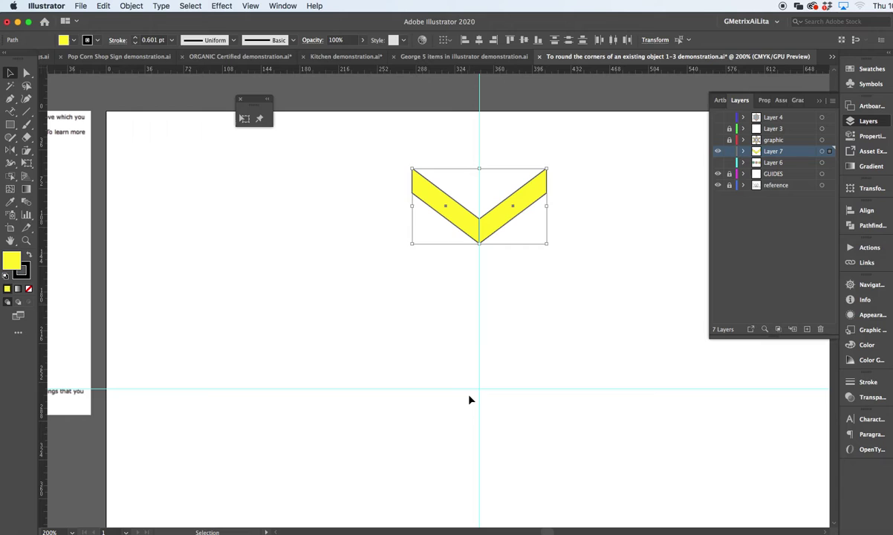
pyautogui.moveTo(494, 229); pyautogui.dragTo(496, 299)
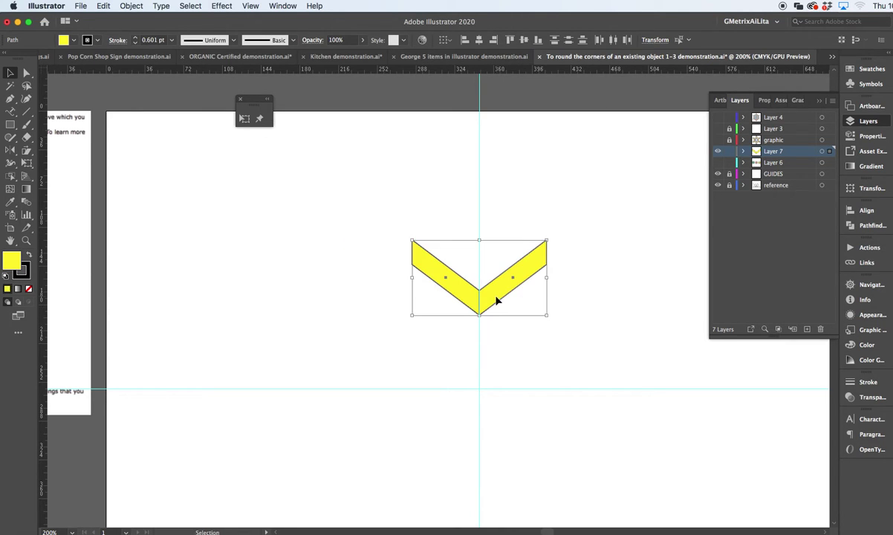
pyautogui.click(357, 308)
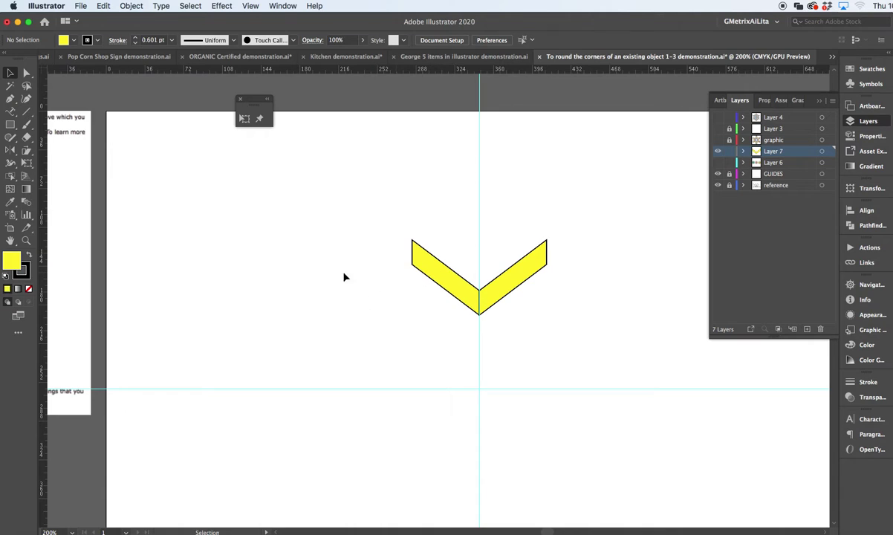
pyautogui.moveTo(252, 237)
pyautogui.mouseDown()
pyautogui.moveTo(563, 229)
pyautogui.moveTo(261, 221)
pyautogui.mouseUp()
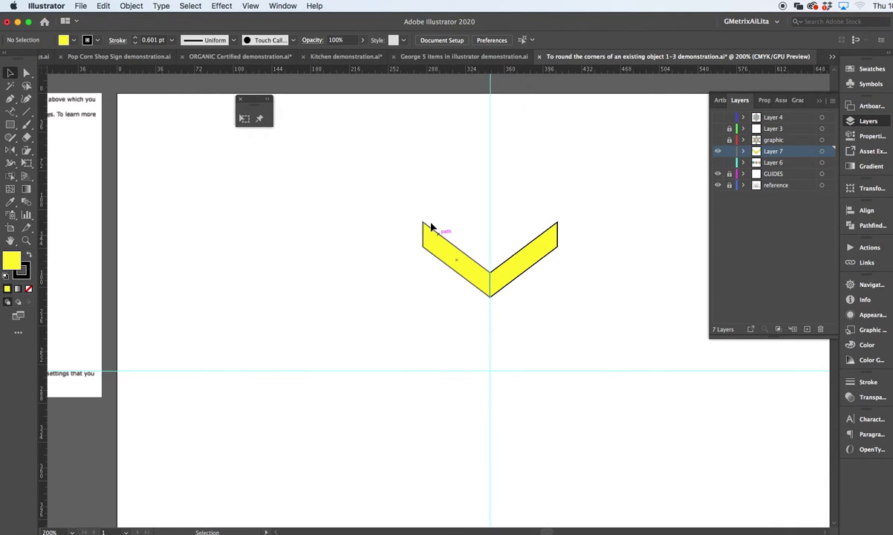
pyautogui.moveTo(454, 222); pyautogui.dragTo(508, 243)
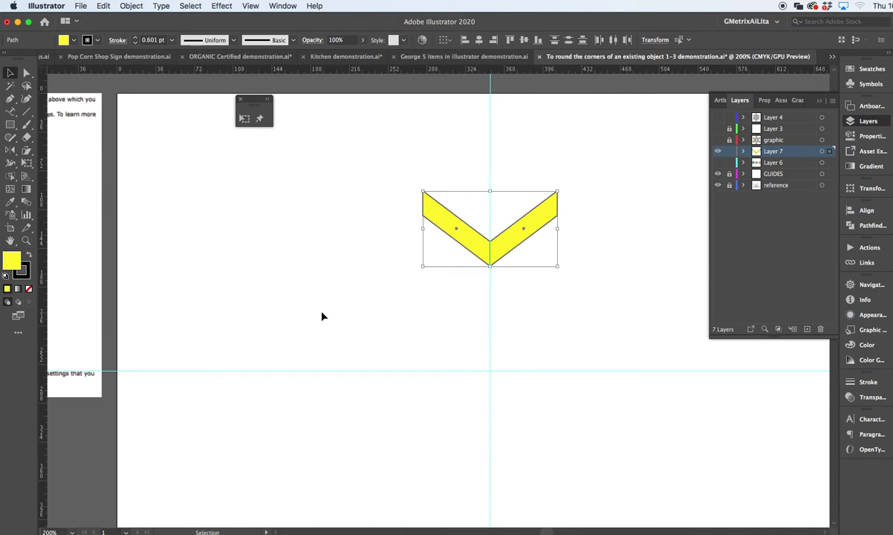
pyautogui.moveTo(250, 285); pyautogui.dragTo(280, 265)
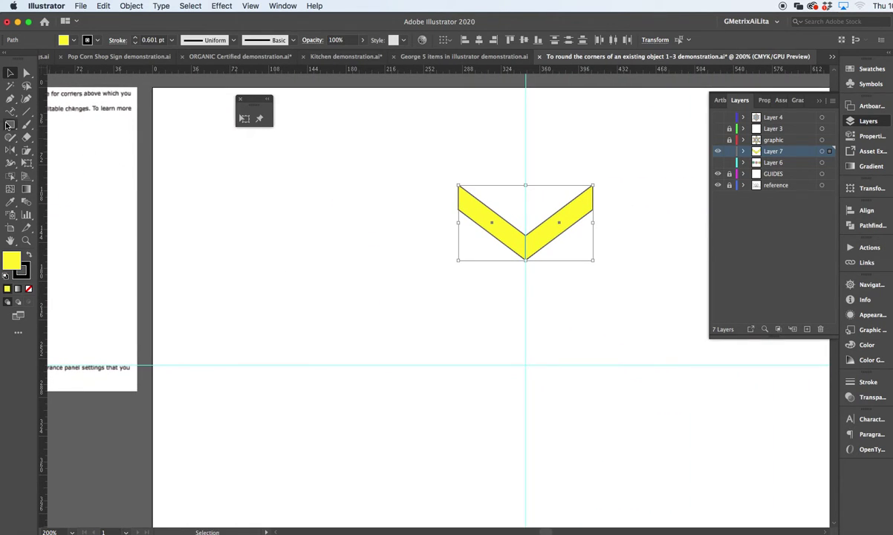
# Step: Draw a vertical line down from the chevron's centre with a 10 pt stroke weight
pyautogui.click(10, 125)
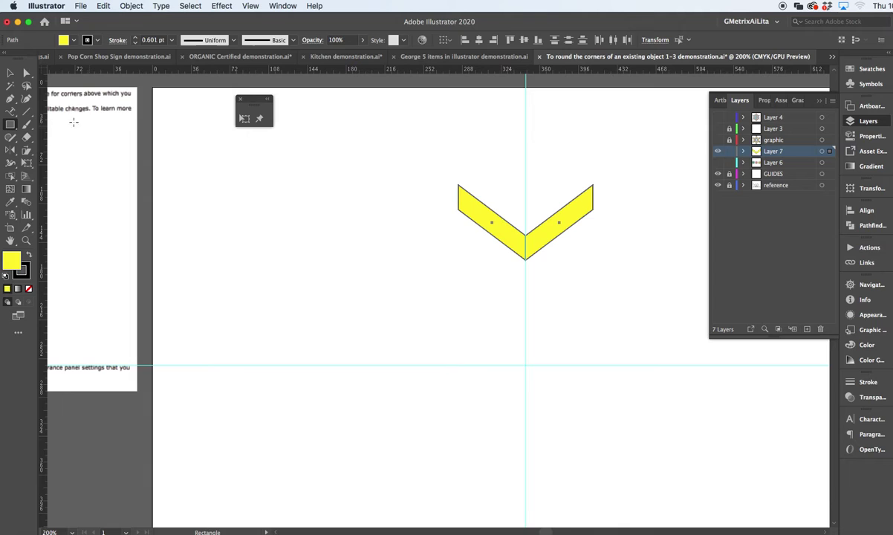
pyautogui.click(27, 111)
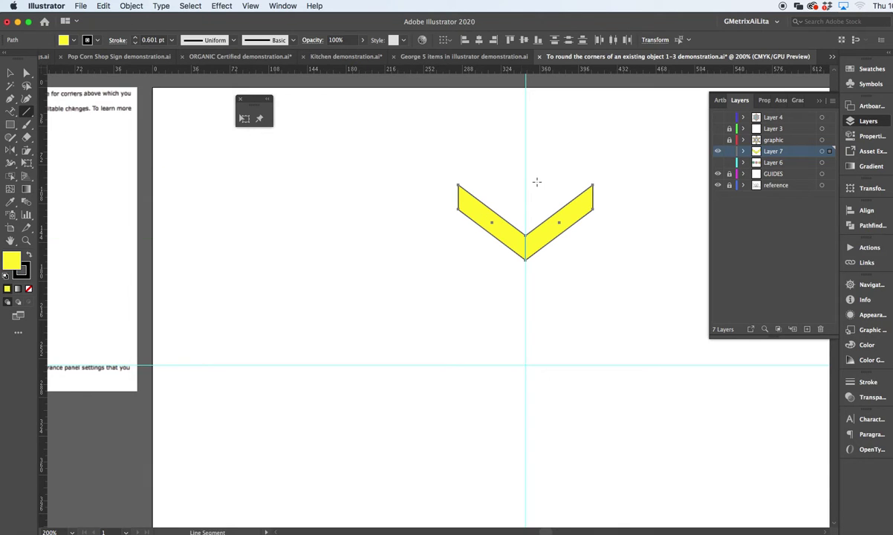
pyautogui.moveTo(525, 182); pyautogui.dragTo(525, 365)
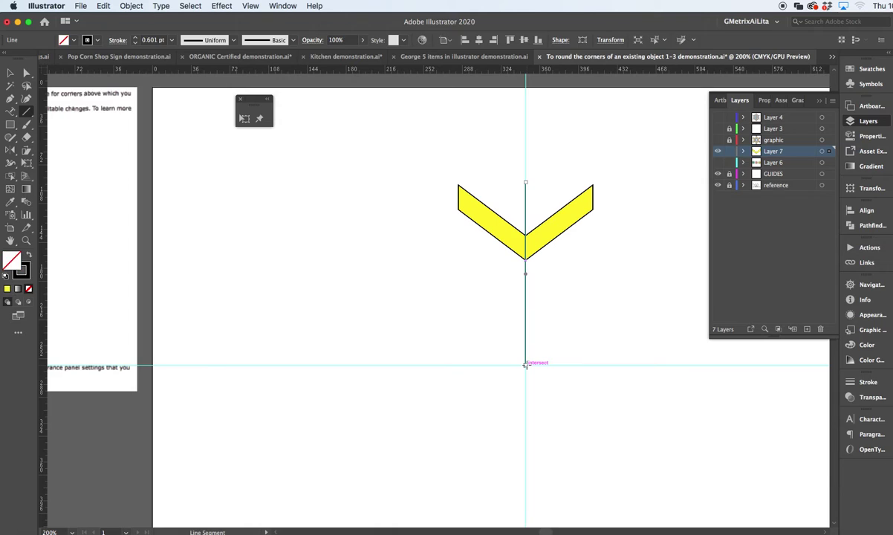
pyautogui.click(162, 40)
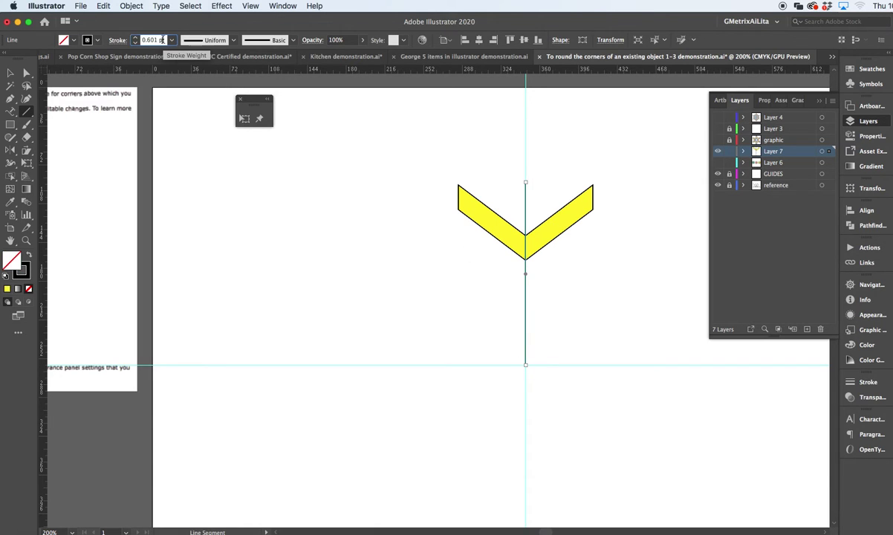
pyautogui.write('15')
pyautogui.press('Return')
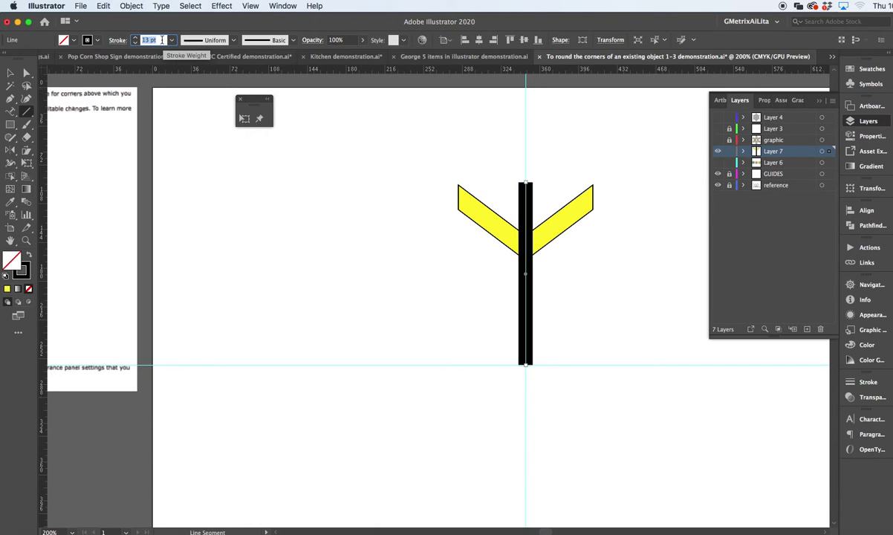
pyautogui.write('10')
pyautogui.press('Return')
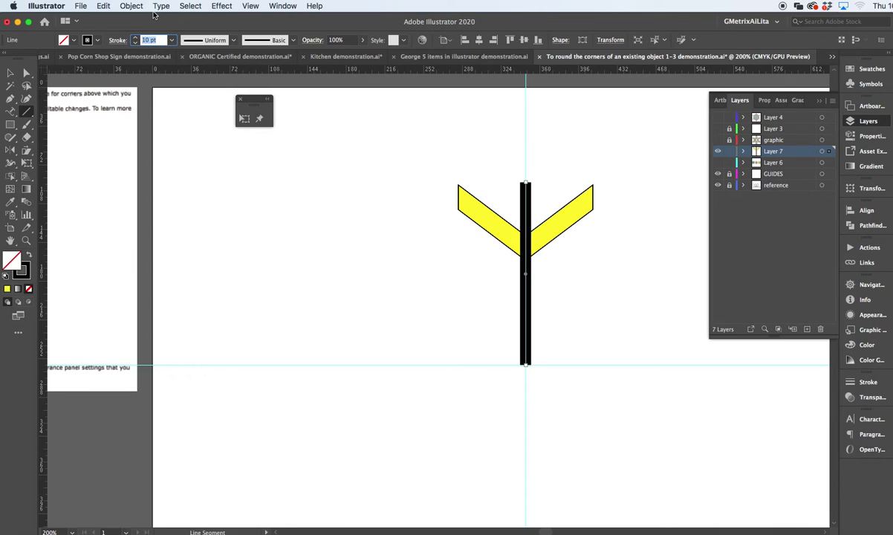
# Step: Outline the line's stroke into a filled bar and select it with the chevron
pyautogui.click(132, 6)
pyautogui.moveTo(166, 245)
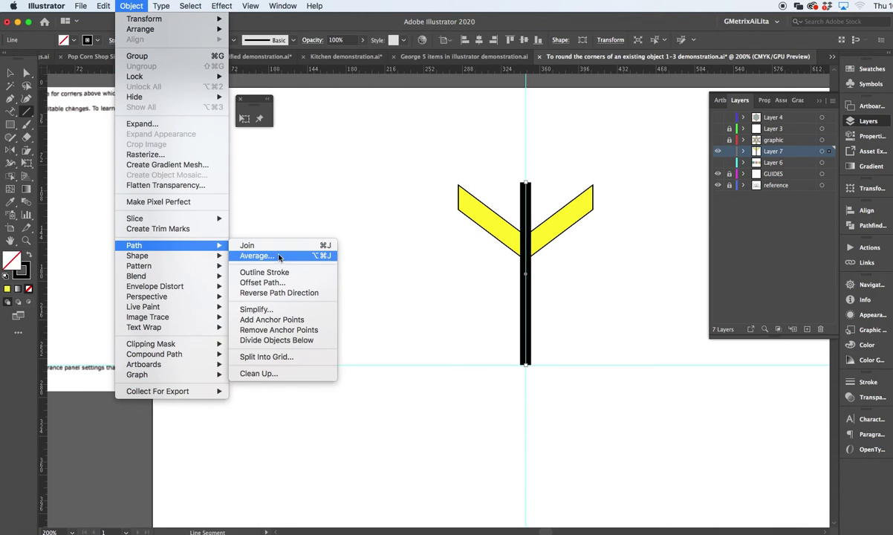
pyautogui.click(286, 273)
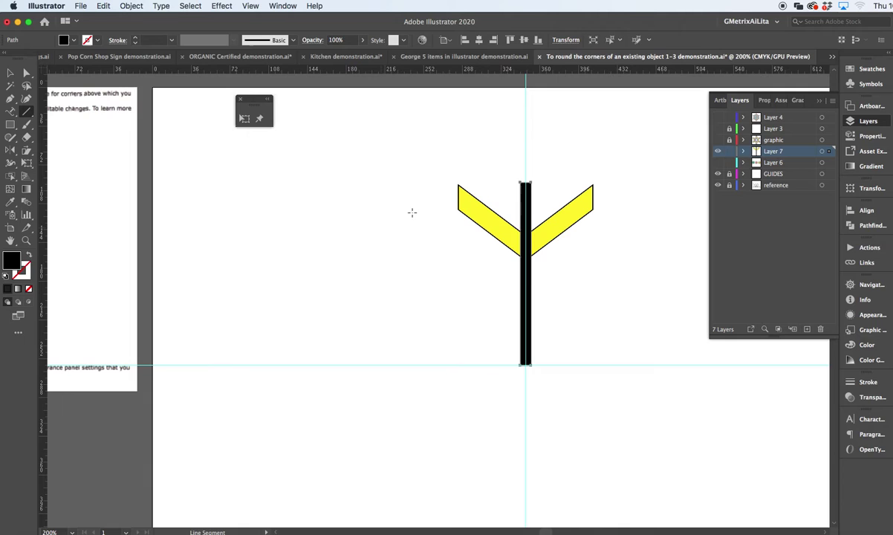
pyautogui.press('v')
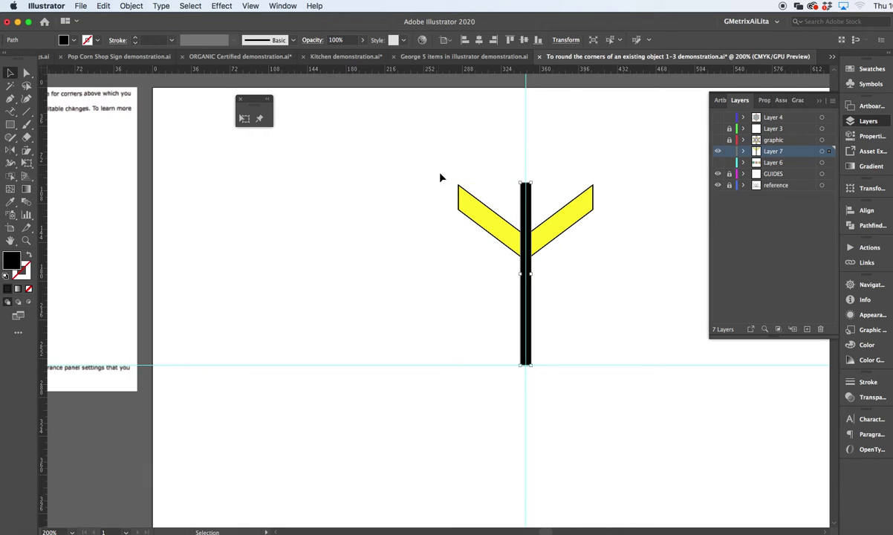
pyautogui.moveTo(444, 172)
pyautogui.mouseDown()
pyautogui.moveTo(492, 201)
pyautogui.moveTo(589, 285)
pyautogui.mouseUp()
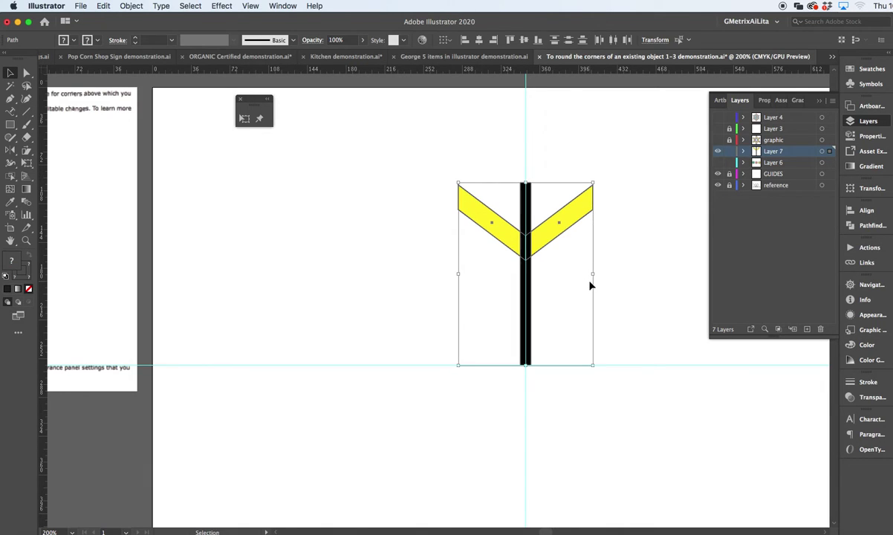
pyautogui.click(362, 296)
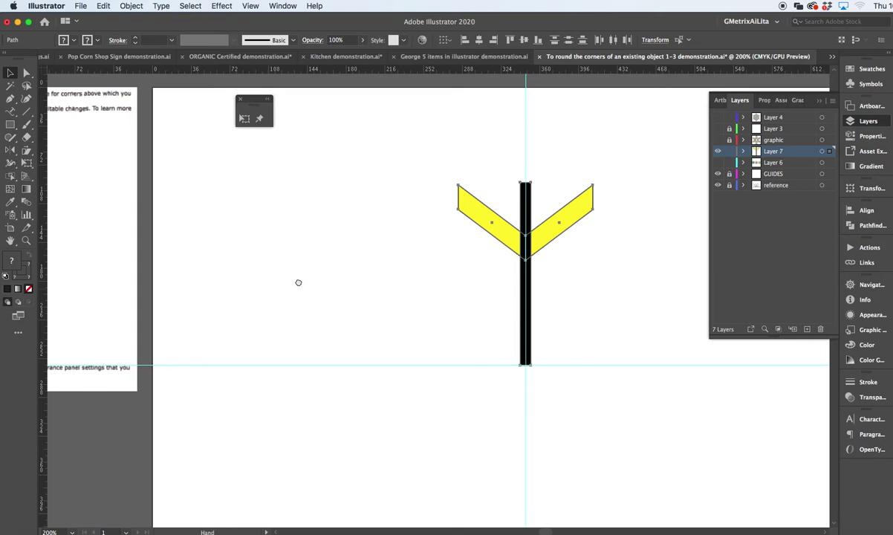
pyautogui.moveTo(297, 281); pyautogui.dragTo(242, 245)
pyautogui.click(502, 254)
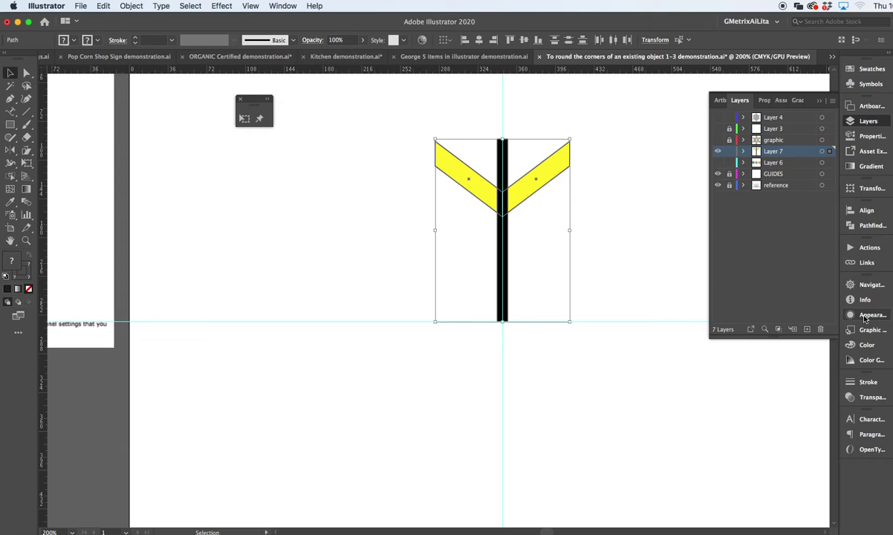
# Step: Unite the chevron and centre bar into one shape using Pathfinder's Unite
pyautogui.click(869, 225)
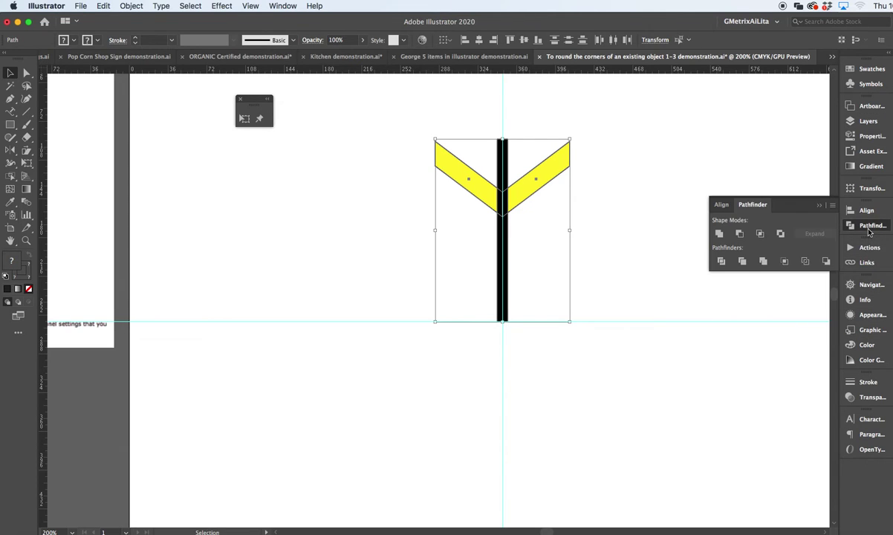
pyautogui.click(720, 234)
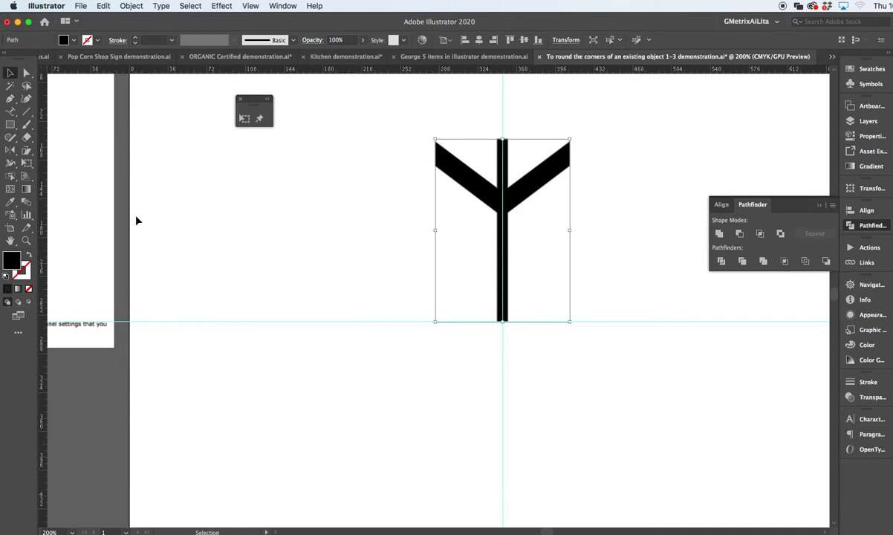
# Step: Rotate-copy the arm 60° around the stem's bottom, repeating with Cmd+D to make six arms
pyautogui.click(10, 151)
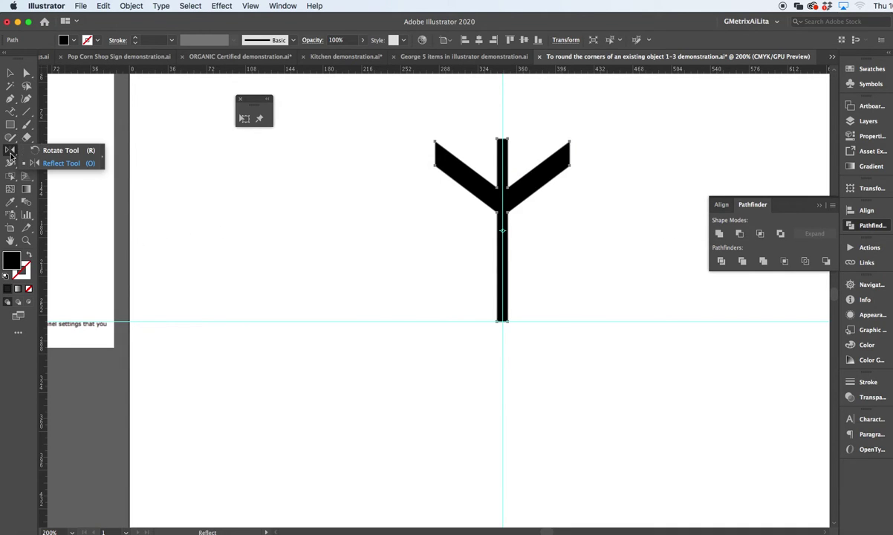
pyautogui.click(38, 150)
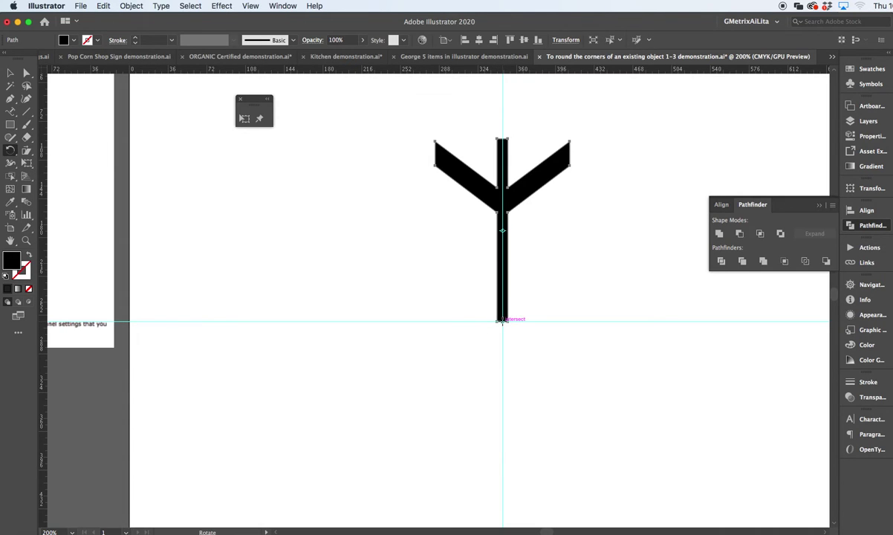
pyautogui.keyDown('alt'); pyautogui.click(501, 321); pyautogui.keyUp('alt')
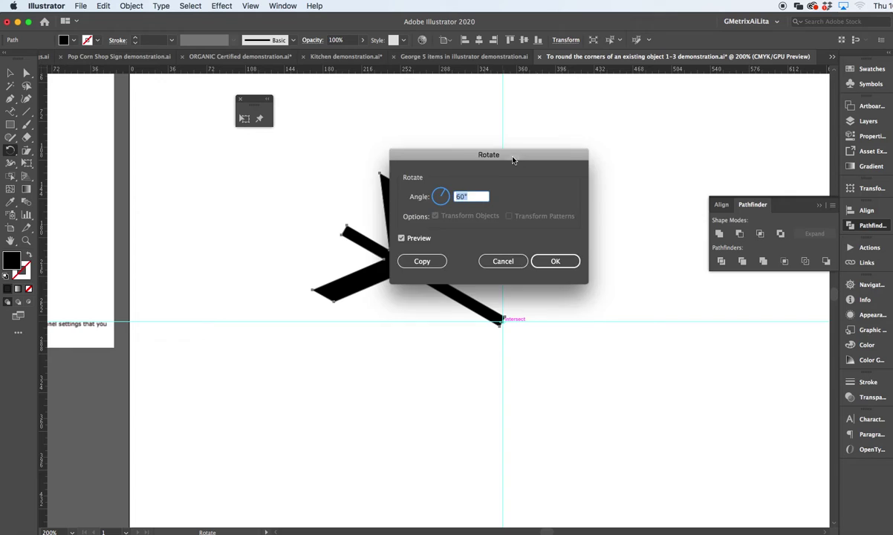
pyautogui.moveTo(512, 159); pyautogui.dragTo(686, 100)
pyautogui.click(591, 202)
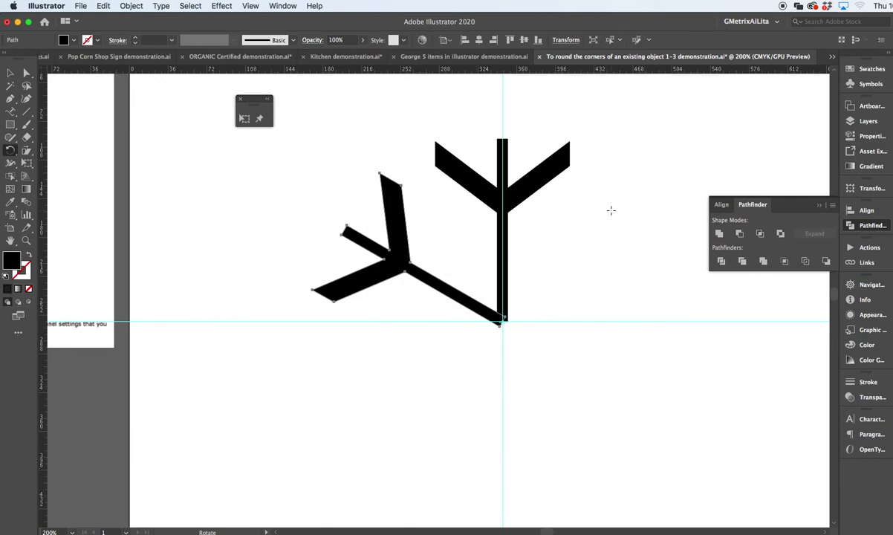
pyautogui.press('super+d')
pyautogui.press('super+d')
pyautogui.press('super+d')
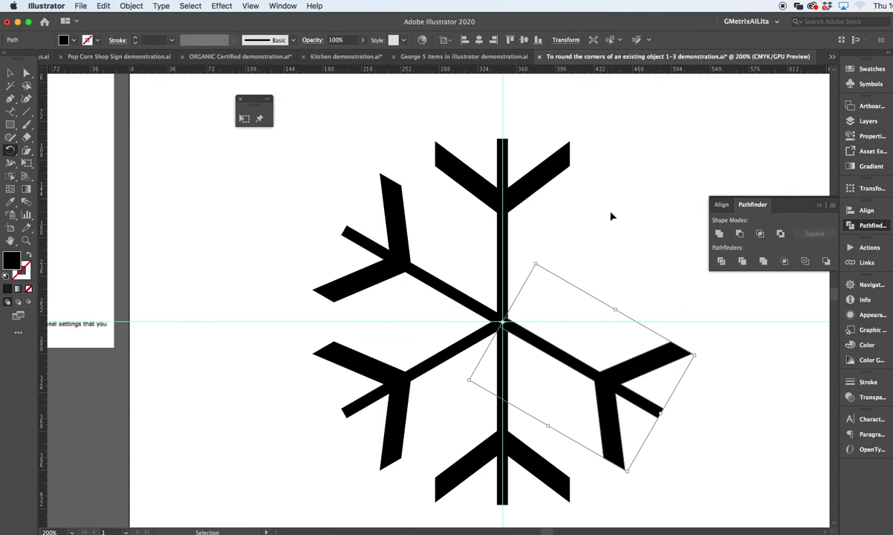
pyautogui.press('super+d')
pyautogui.press('r')
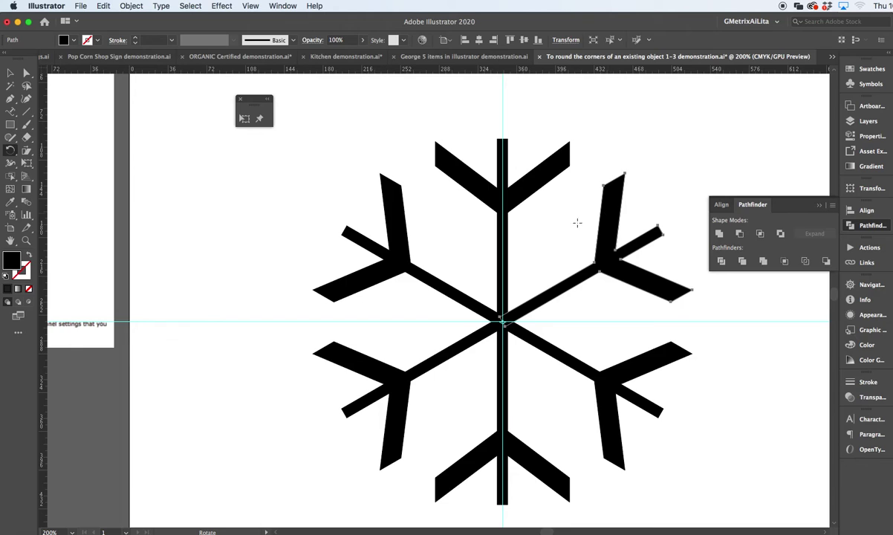
# Step: Select all six arms and unite them into one snowflake shape
pyautogui.click(11, 71)
pyautogui.moveTo(359, 145); pyautogui.dragTo(684, 484)
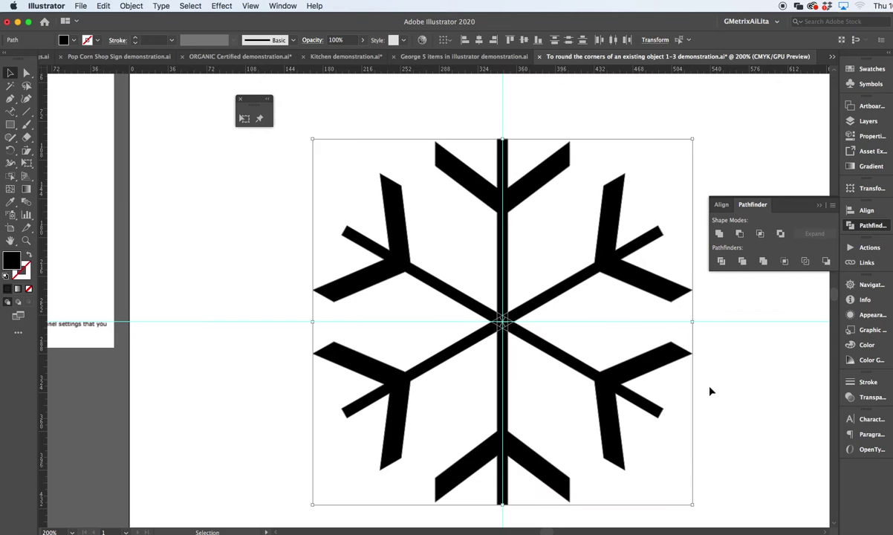
pyautogui.click(718, 233)
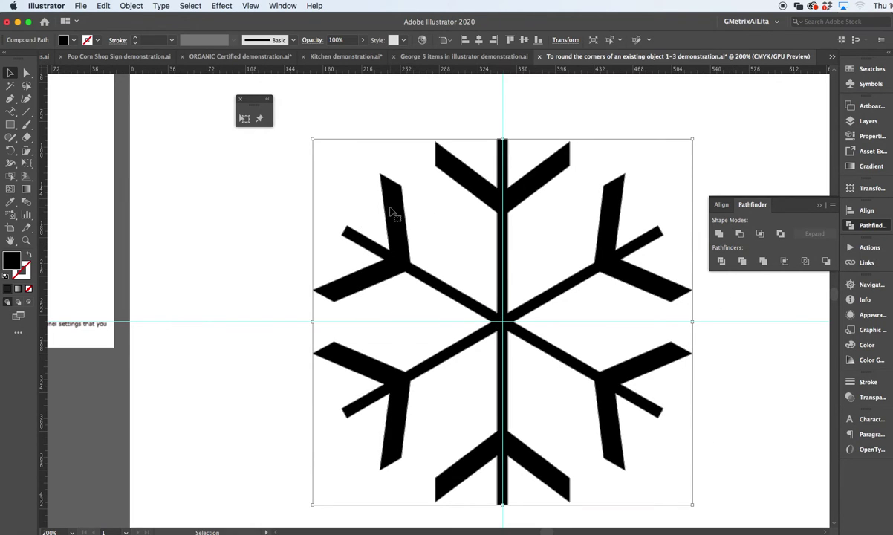
pyautogui.scroll(-3, 398, 215)
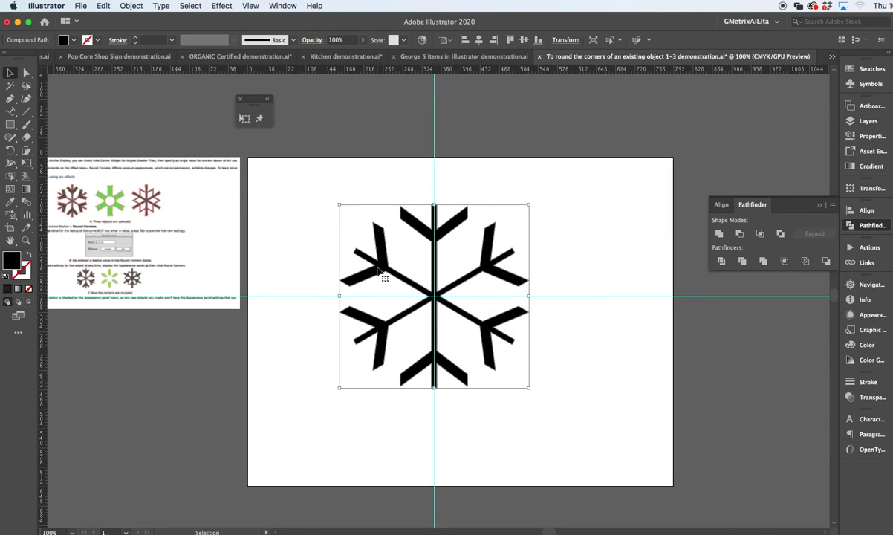
# Step: Option-drag a duplicate of the snowflake to the right of the original
pyautogui.moveTo(401, 271); pyautogui.dragTo(640, 268)
pyautogui.scroll(3, 88, 262)
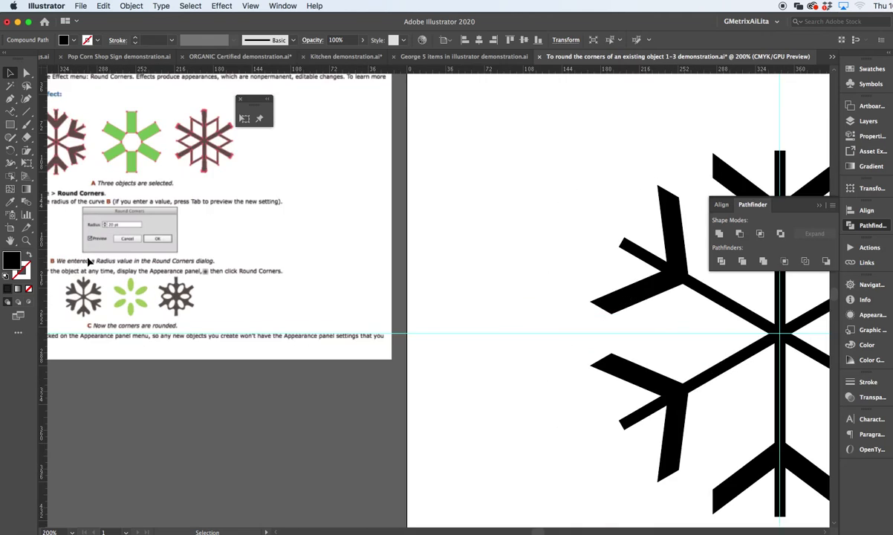
pyautogui.moveTo(137, 243); pyautogui.dragTo(334, 227)
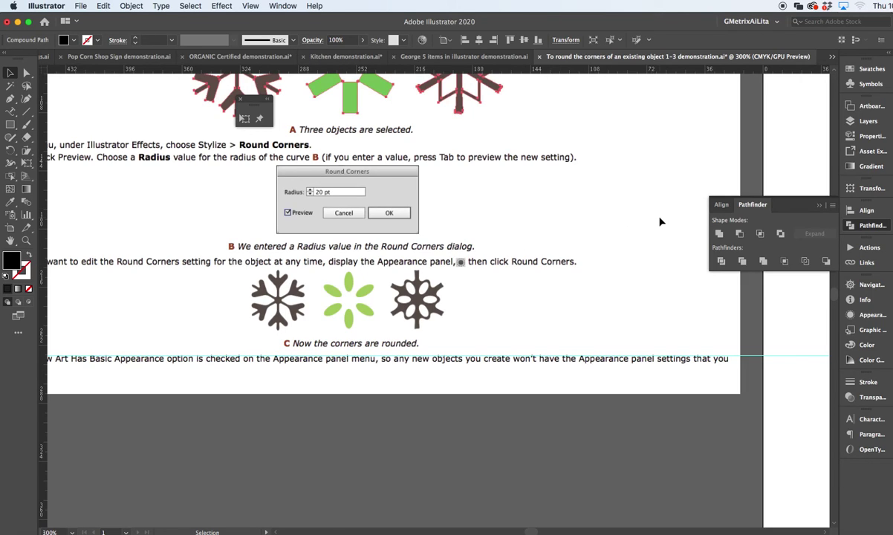
pyautogui.press('space')
pyautogui.moveTo(661, 222); pyautogui.dragTo(124, 210)
pyautogui.moveTo(584, 266); pyautogui.dragTo(269, 237)
# Step: Fill the left snowflake with the red swatch from Swatches
pyautogui.click(277, 238)
pyautogui.press('super+minus')
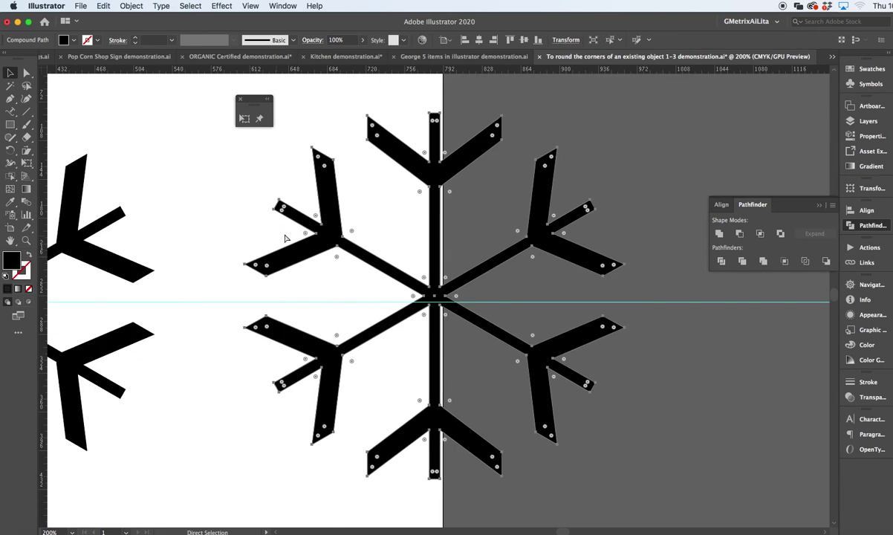
pyautogui.press('v')
pyautogui.hscroll(-10, 288, 205)
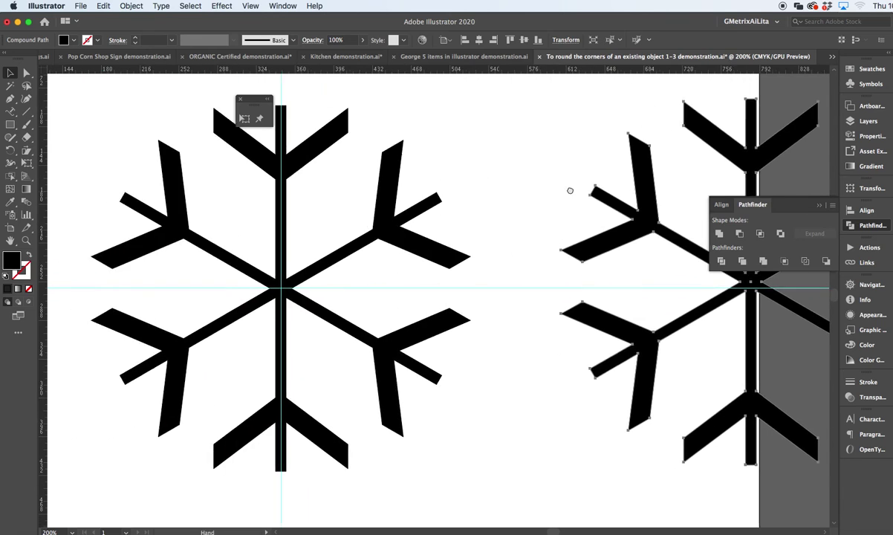
pyautogui.click(459, 206)
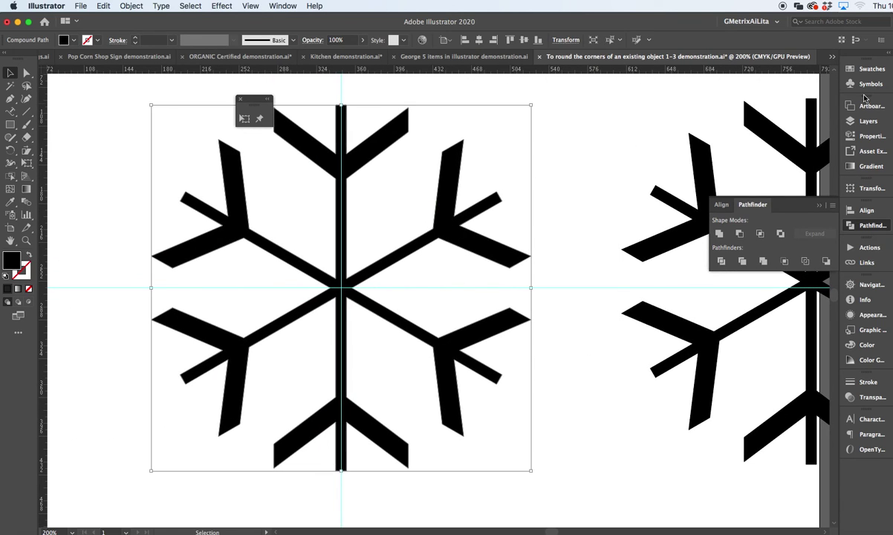
pyautogui.click(865, 69)
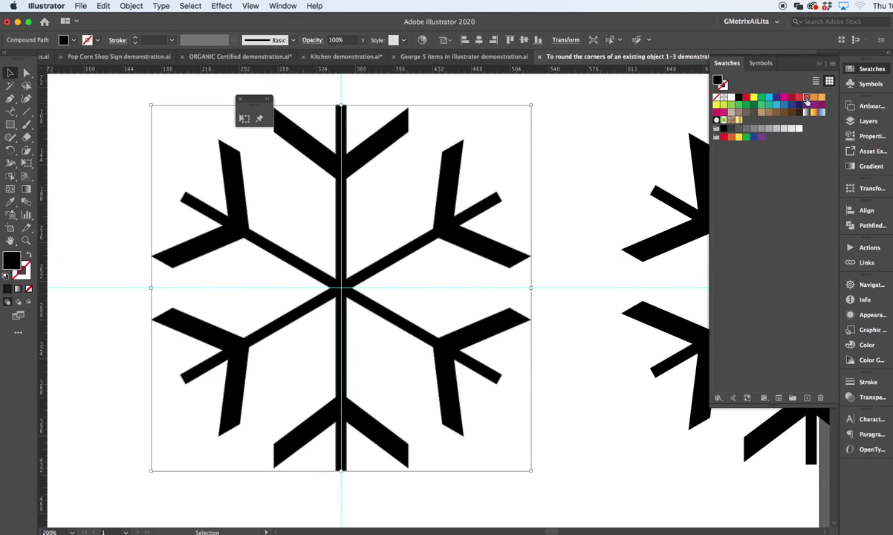
pyautogui.click(807, 99)
# Step: Apply a Stylize > Round Corners effect with about a 97 pt radius to the red snowflake
pyautogui.click(222, 7)
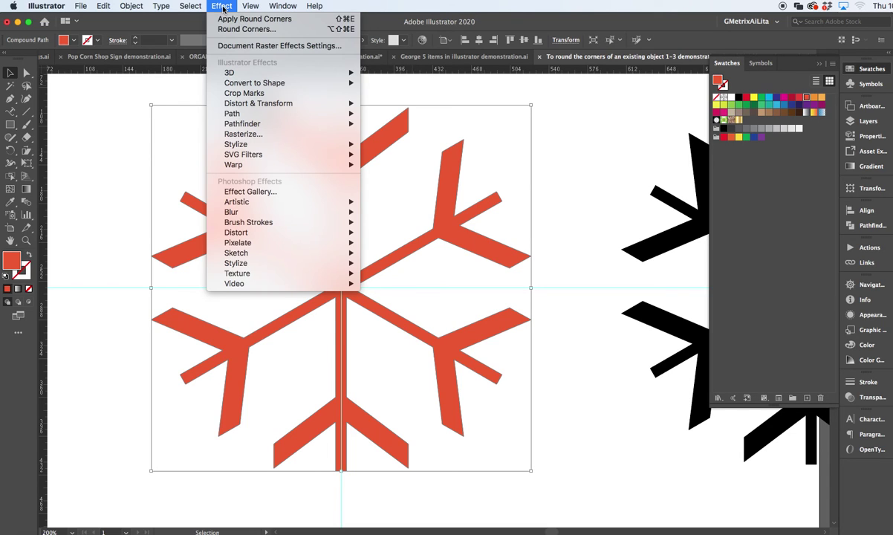
pyautogui.moveTo(249, 144)
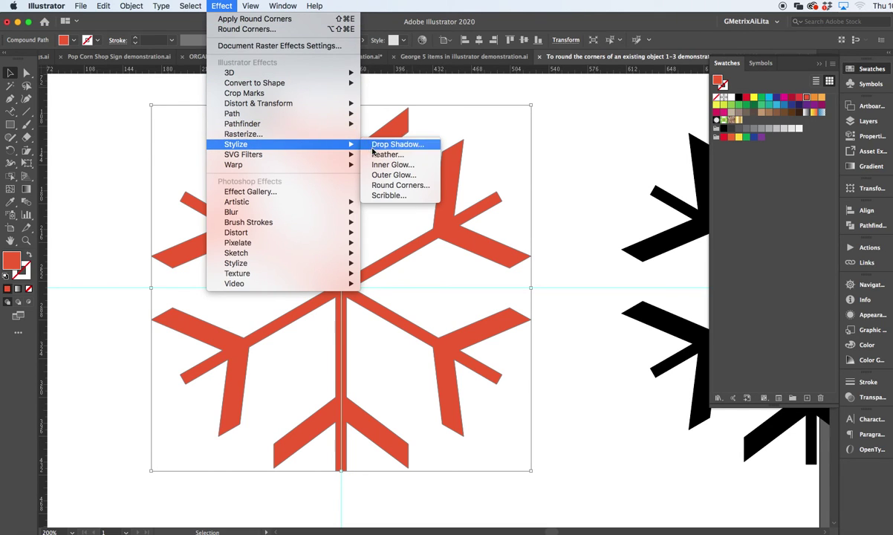
pyautogui.click(397, 185)
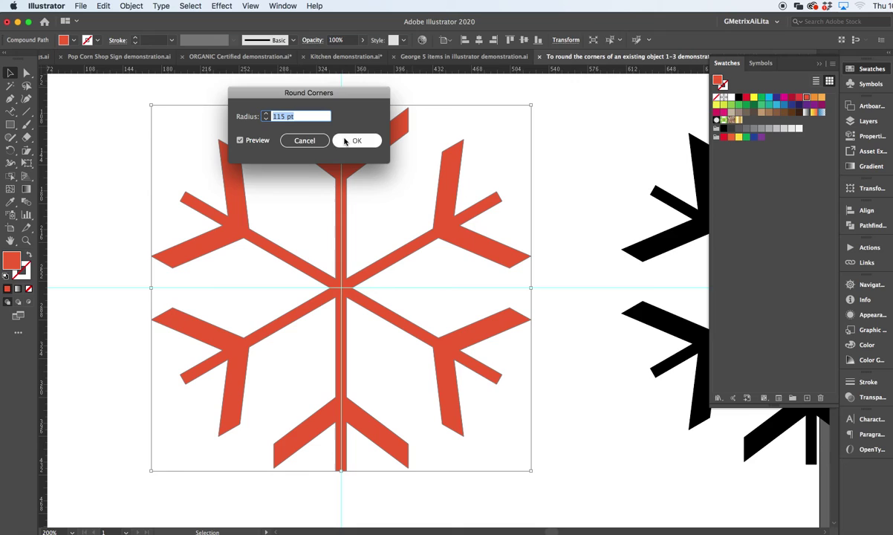
pyautogui.click(257, 142)
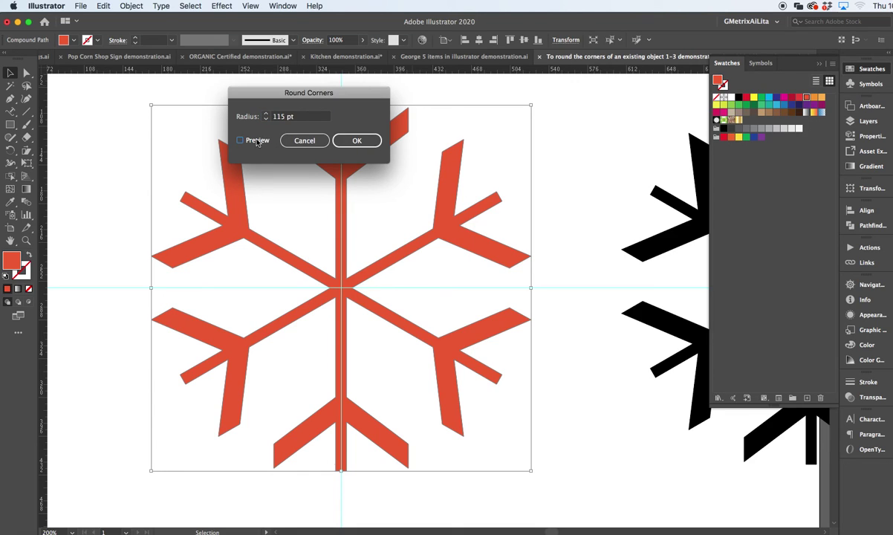
pyautogui.click(313, 115)
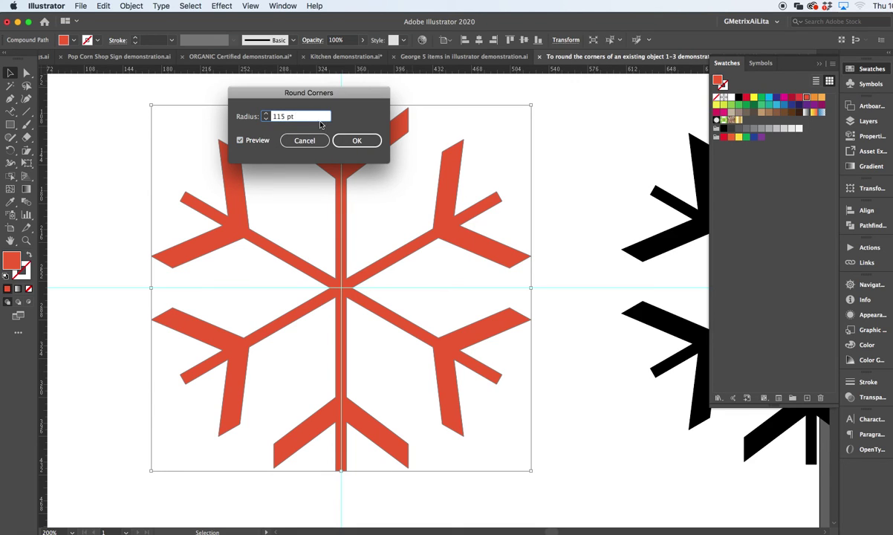
pyautogui.press('Up')
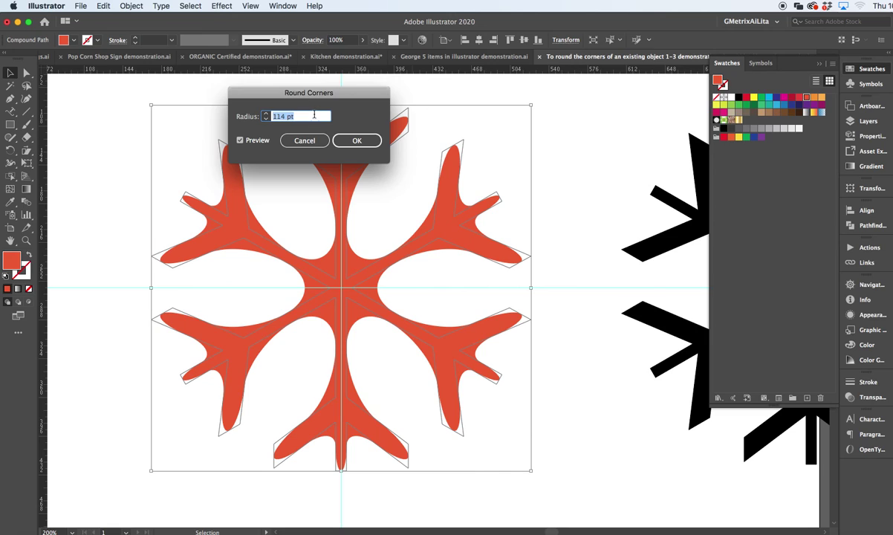
pyautogui.press('Down')
pyautogui.press('Down')
pyautogui.press('Down')
pyautogui.press('Down')
pyautogui.press('Down')
pyautogui.press('Down')
pyautogui.press('Down')
pyautogui.press('Down')
pyautogui.press('Down')
pyautogui.press('Down')
pyautogui.press('Down')
pyautogui.press('Down')
pyautogui.press('Down')
pyautogui.press('Down')
pyautogui.press('Down')
pyautogui.press('Down')
pyautogui.press('Down')
pyautogui.click(344, 140)
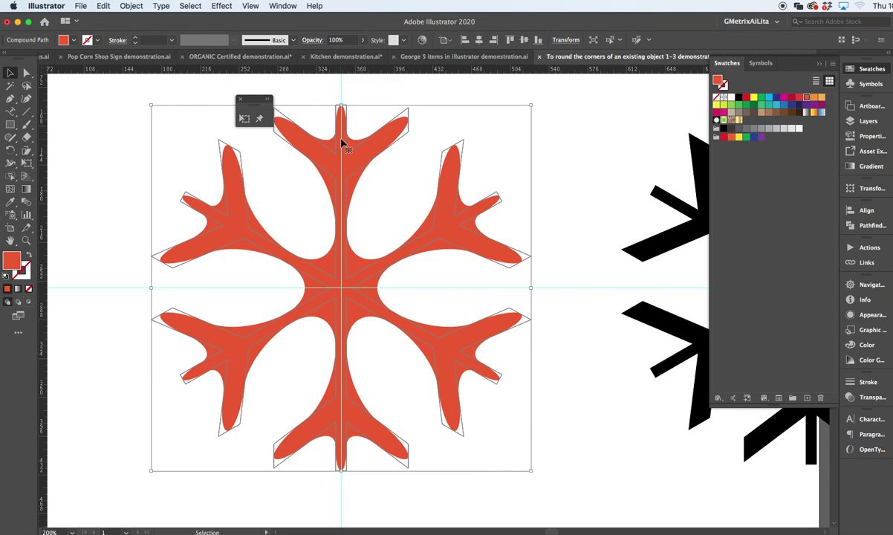